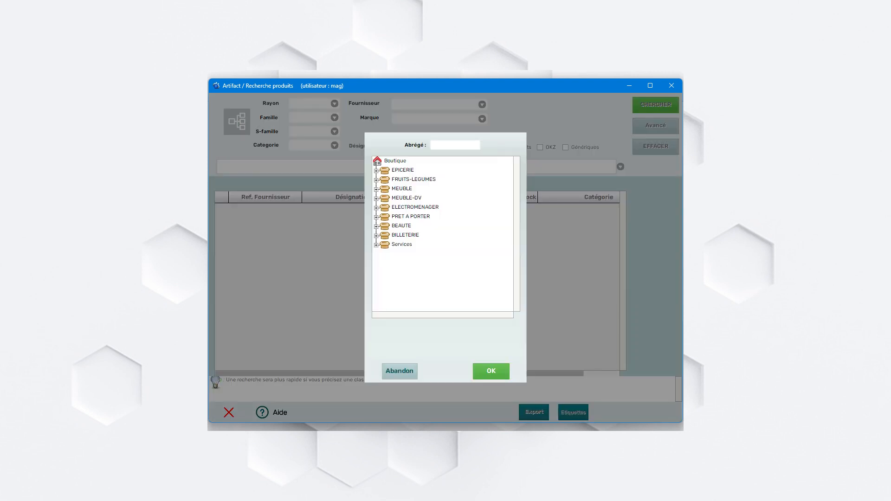
Step: Examine the CAFES MOULUS categories under EPICERIE > EPICERIE FINE in the classification tree, then cancel the selection and leave the product search
click(376, 171)
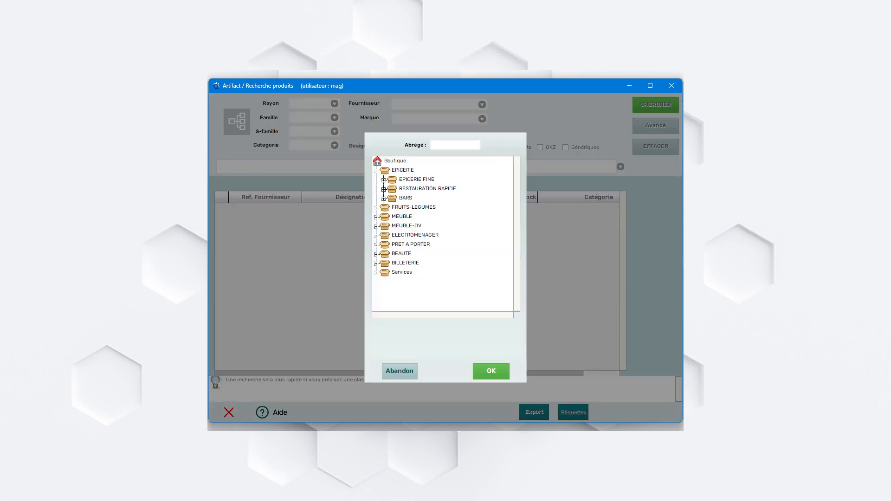
click(384, 180)
click(442, 189)
click(437, 198)
click(443, 189)
click(437, 199)
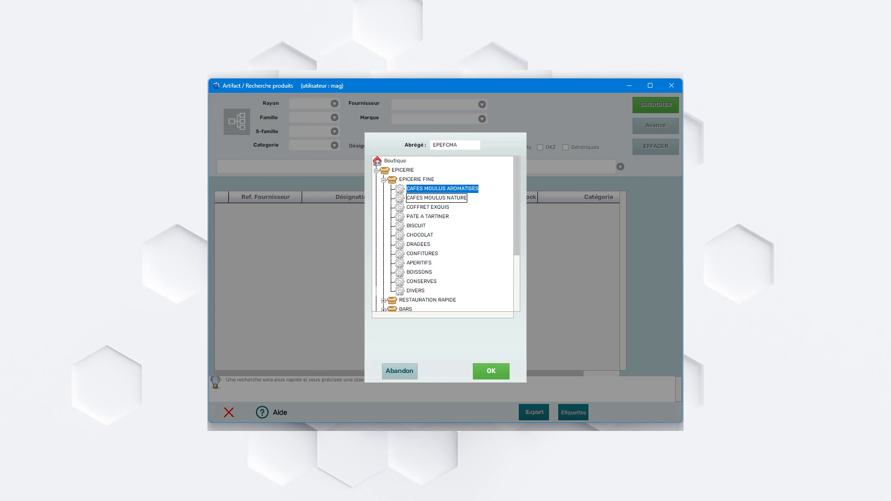
click(442, 189)
click(437, 199)
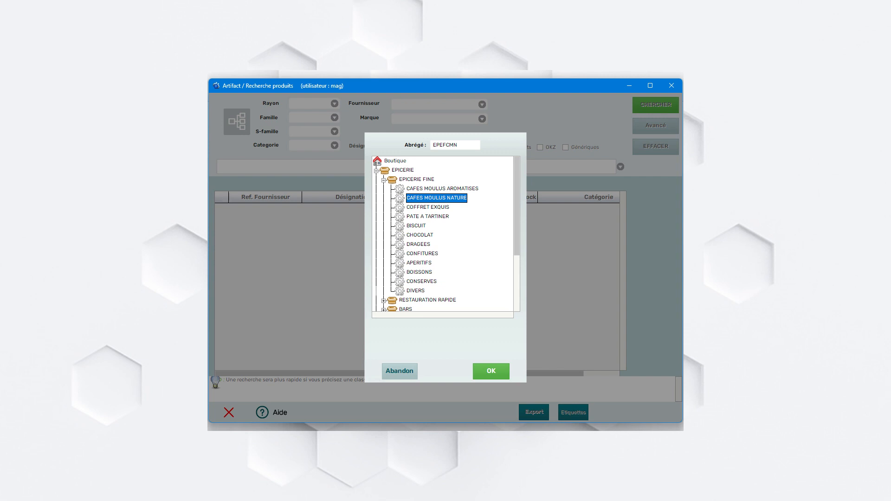
click(399, 371)
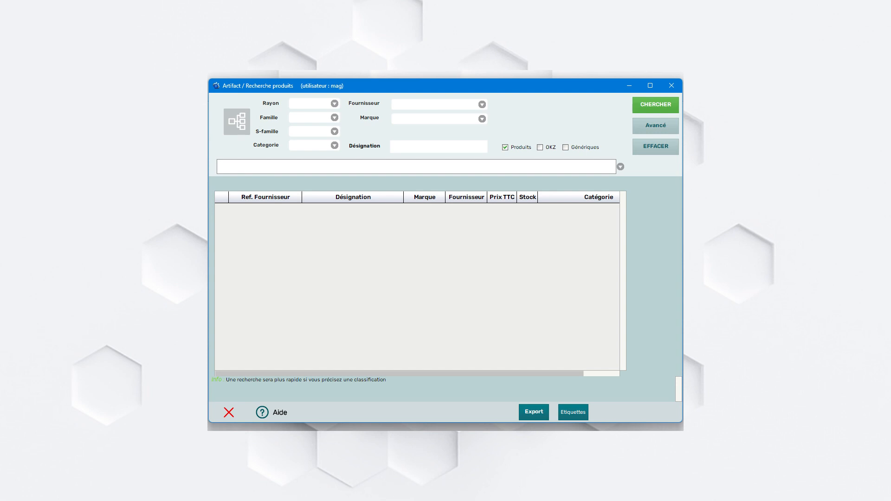
click(229, 413)
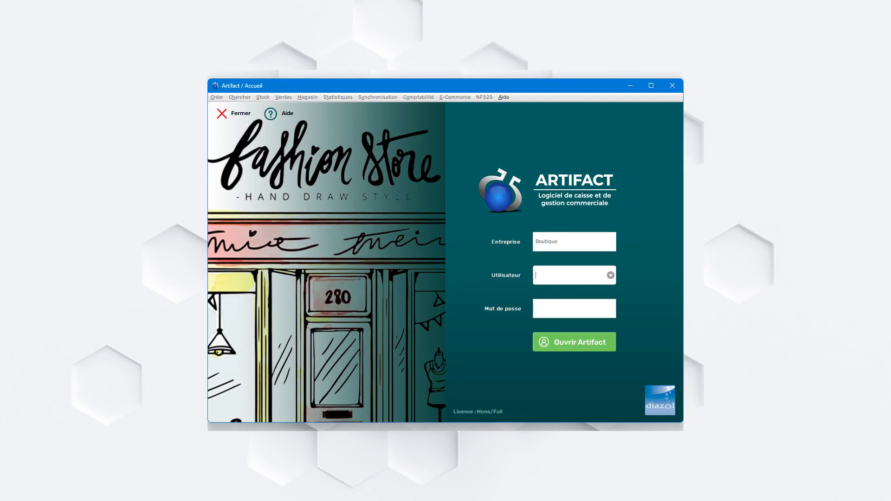
Step: Open the Boutique company as the admin user
click(611, 275)
key(Down)
key(Return)
key(Return)
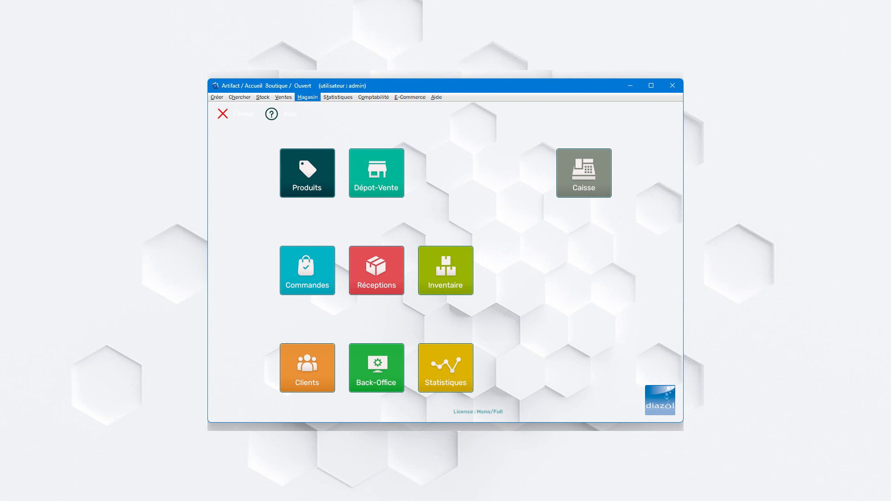
Step: Open the shop's tree settings (Arbre) and expand EPICERIE and its EPICERIE FINE family
click(308, 97)
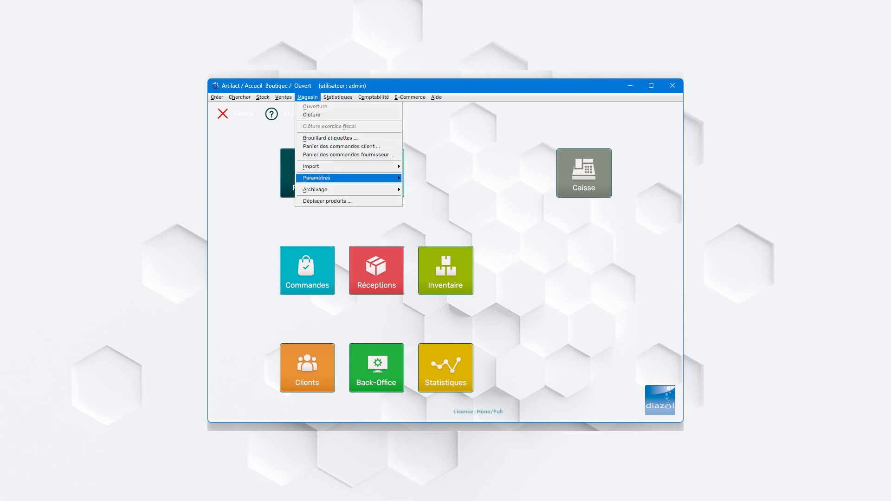
mouse_move(325, 178)
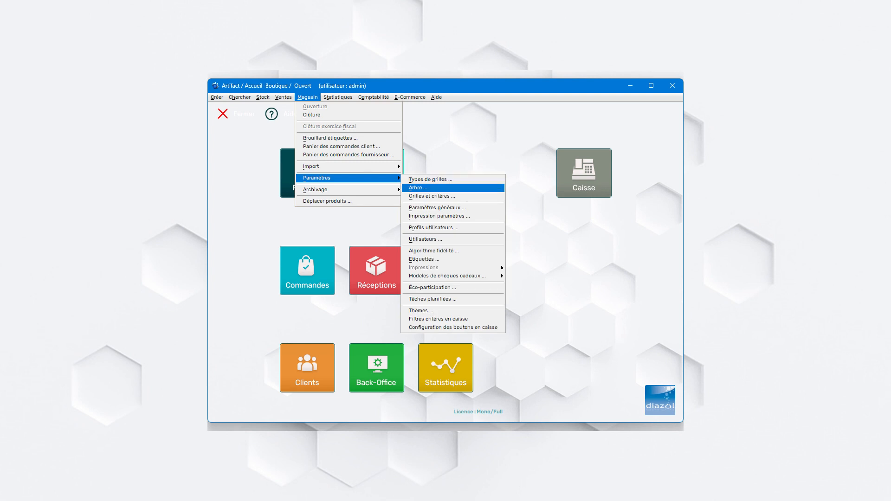
key(Return)
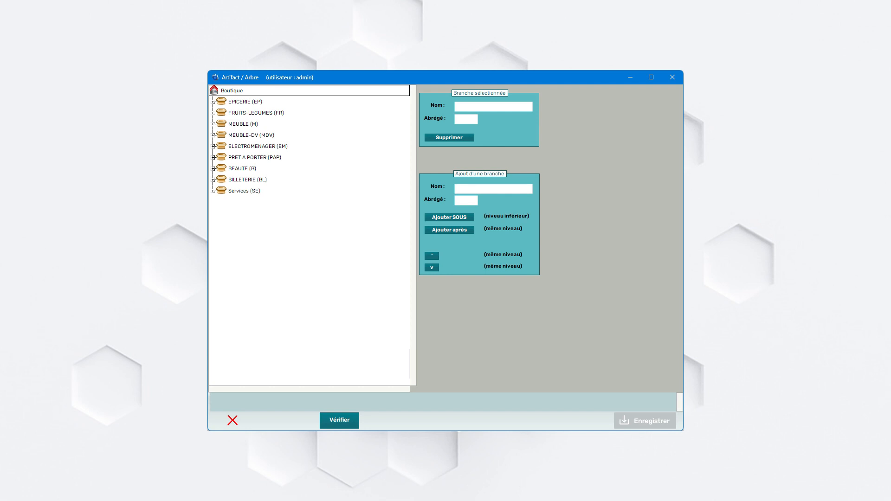
click(213, 101)
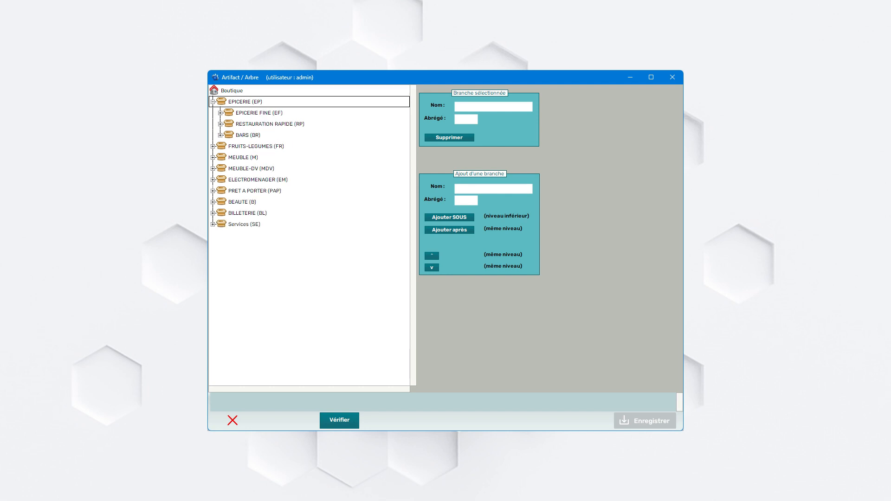
click(220, 112)
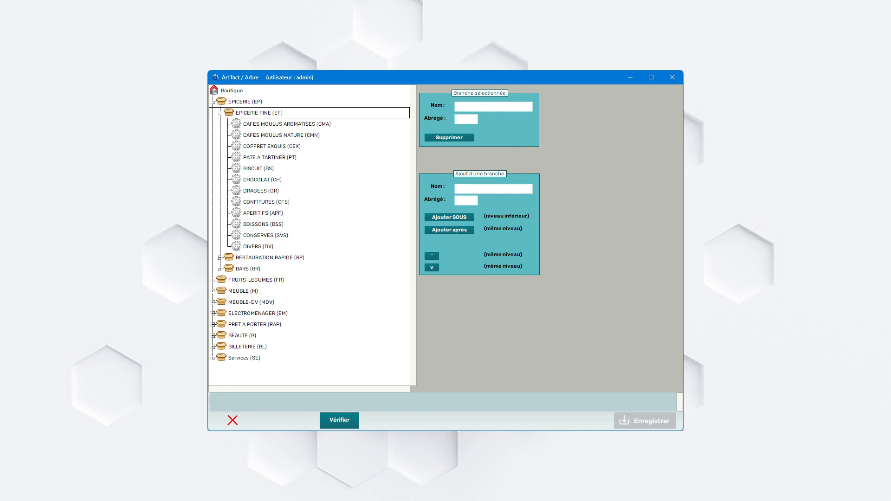
Step: Add a branch named THES with abbreviation TH after CAFES MOULUS NATURE, at the same level in EPICERIE FINE
click(259, 113)
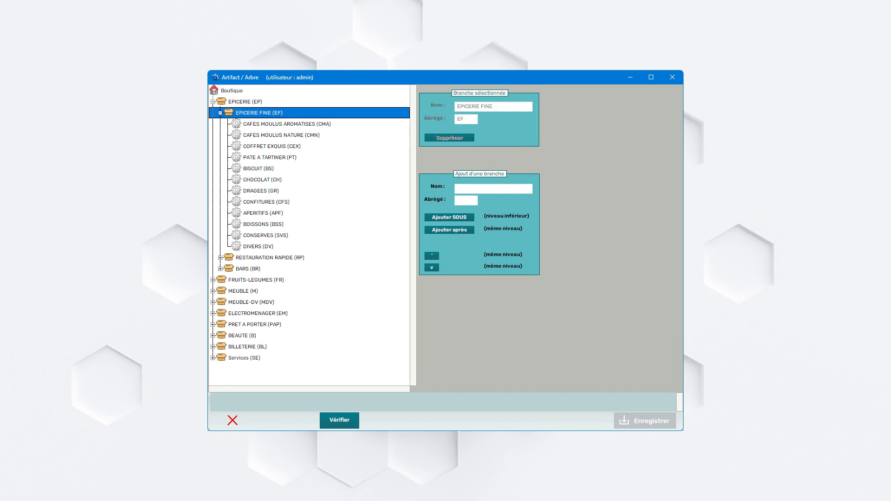
click(282, 135)
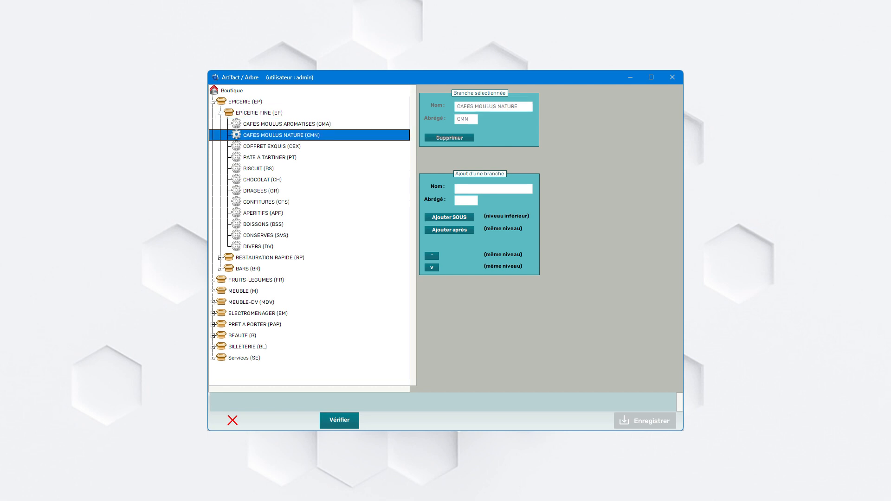
click(483, 189)
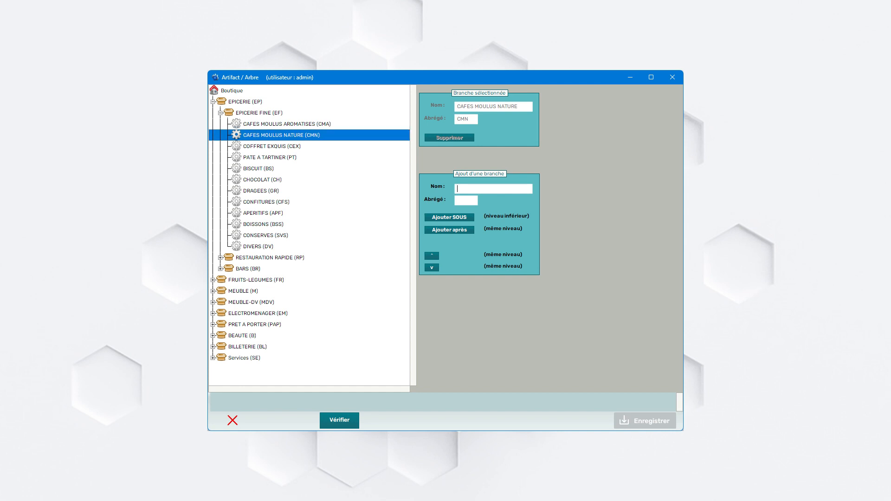
text(THES)
text(TH)
click(450, 230)
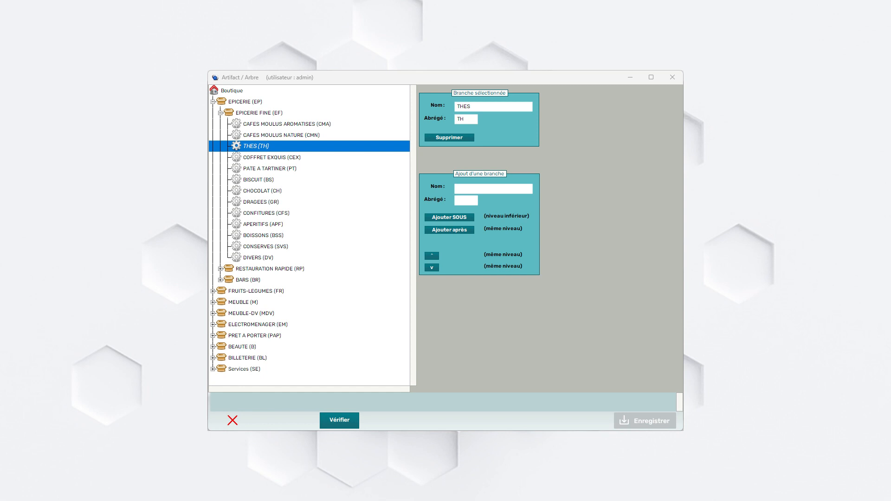
Step: Add a sub-branch named VERTS with abbreviation VE one level below THES
click(493, 189)
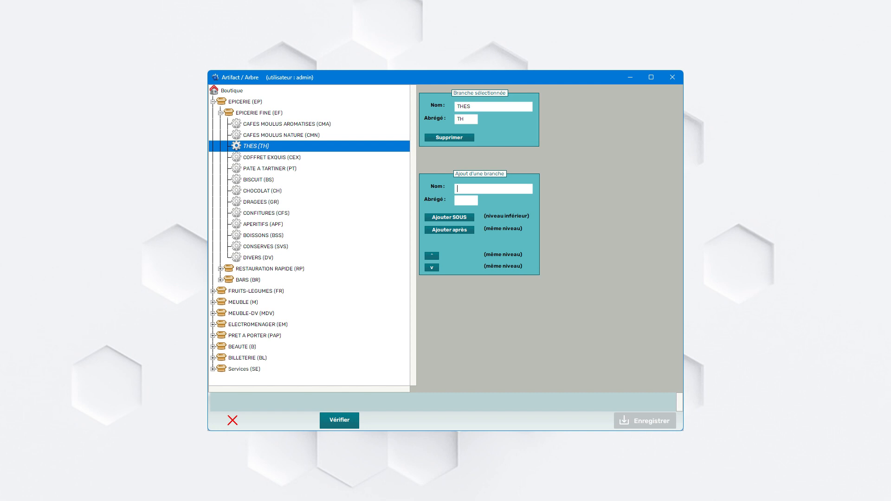
text(VERTS)
text(VE)
key(Return)
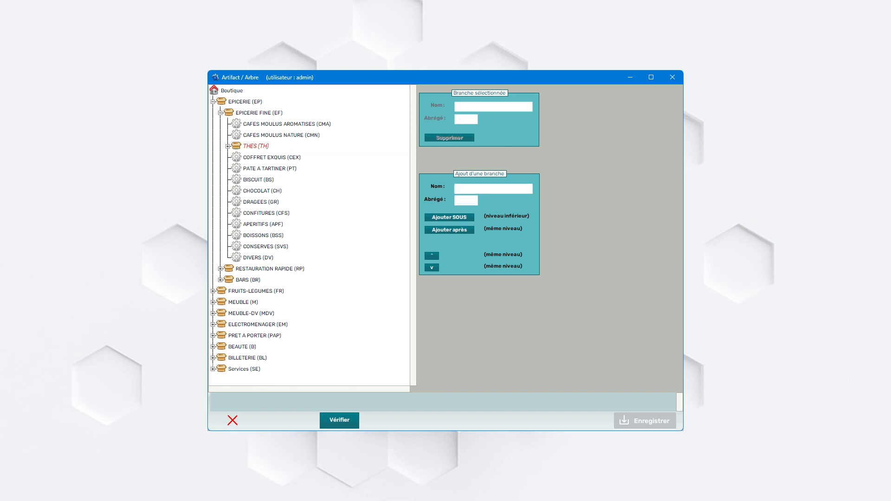
Step: Expand THES and add a branch named NOIRS with abbreviation NO after VERTS, at the same level
click(228, 146)
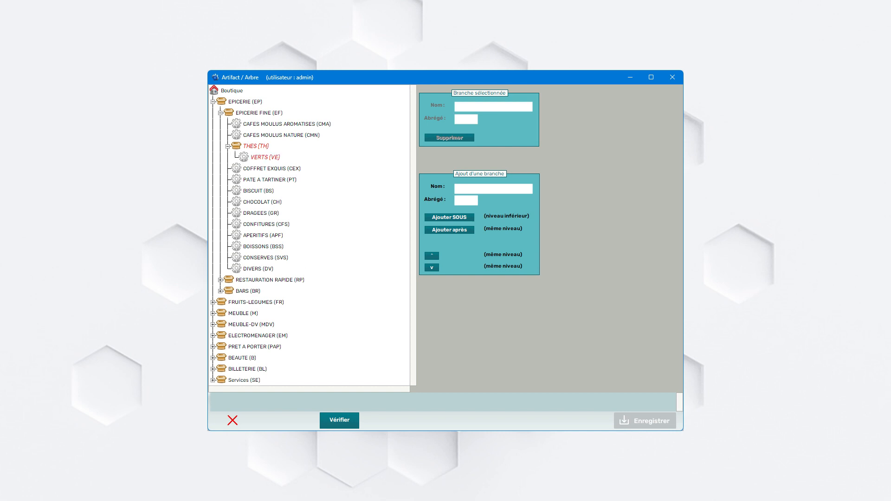
click(265, 157)
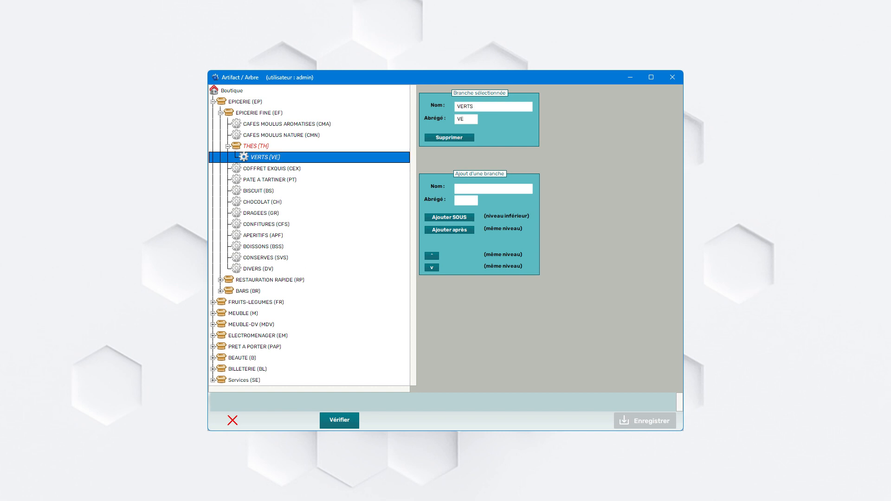
click(492, 189)
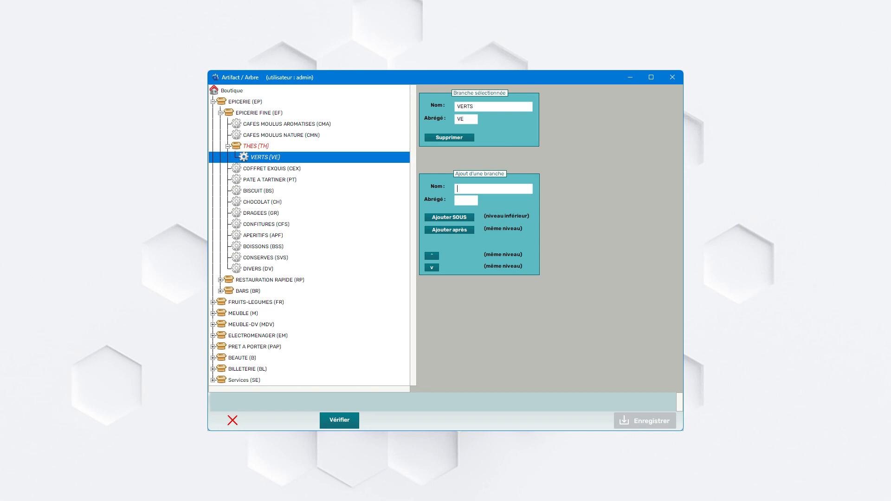
text(NOIRSNO)
click(450, 230)
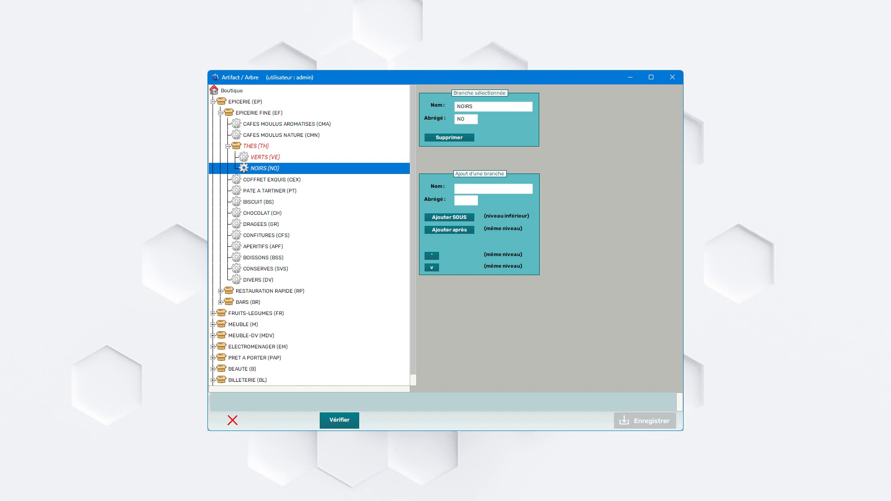
Step: Add a sub-branch named BLANCS with abbreviation BL under THES
click(256, 146)
click(483, 189)
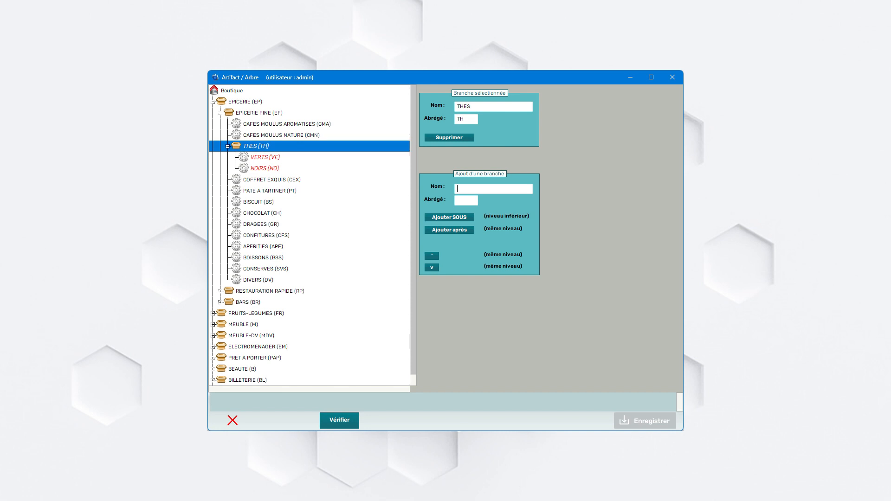
text(BLANC)
text(BL)
key(Return)
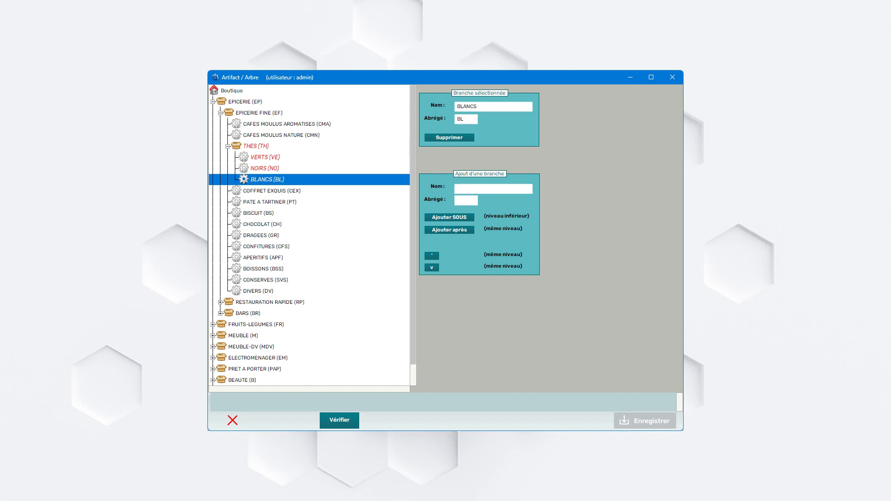
Step: Review the names and abbreviations of THES and its VERTS, NOIRS and BLANCS sub-branches, and verify the tree
click(256, 146)
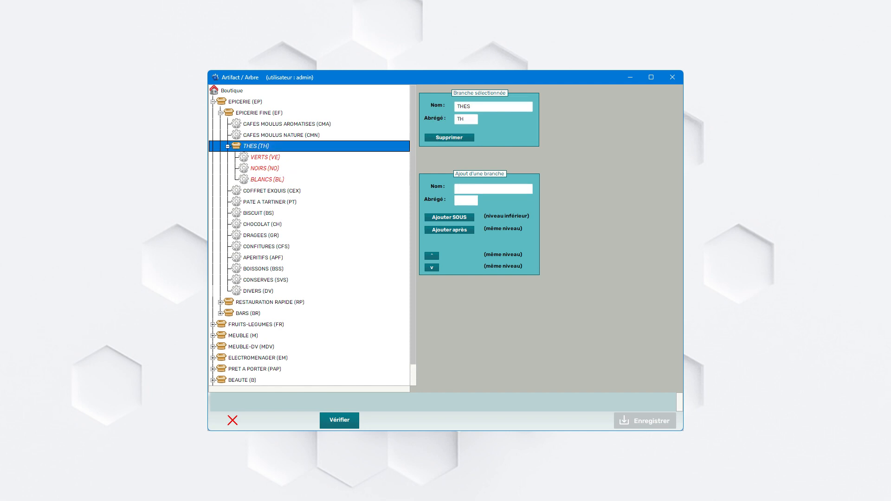
click(265, 158)
click(265, 169)
click(268, 180)
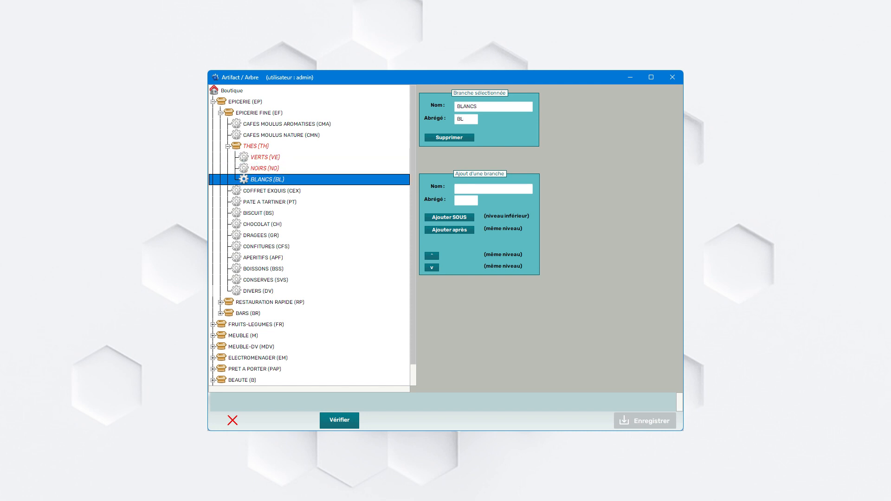
click(256, 146)
click(265, 157)
click(265, 169)
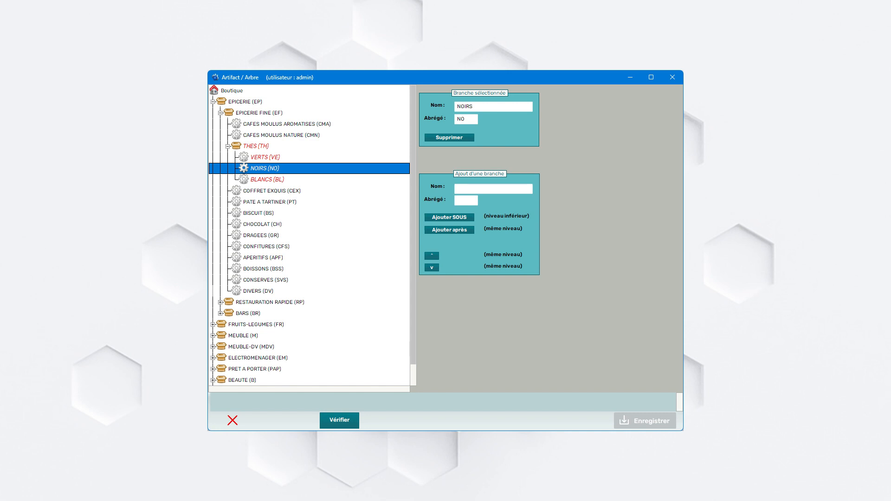
click(268, 180)
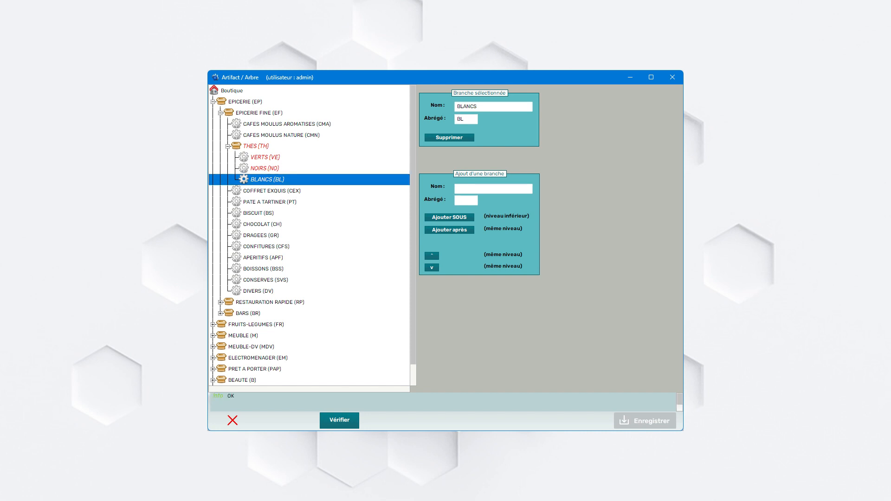
Step: Recheck THES and its sub-branches along with the verification message, and close the tree editor
click(256, 146)
click(265, 158)
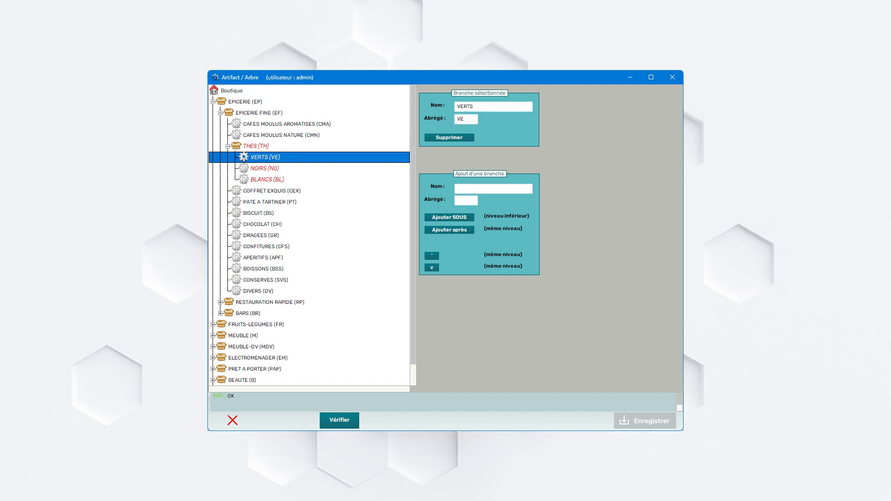
click(265, 169)
click(268, 180)
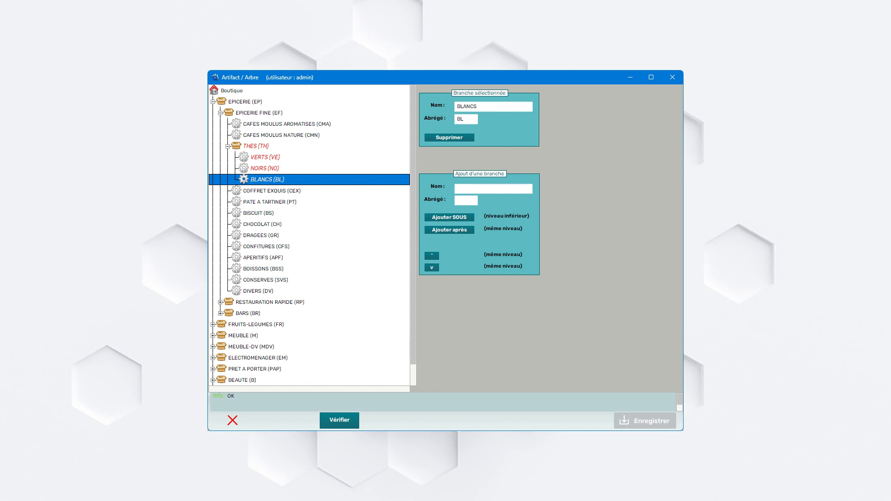
drag(240, 397, 212, 396)
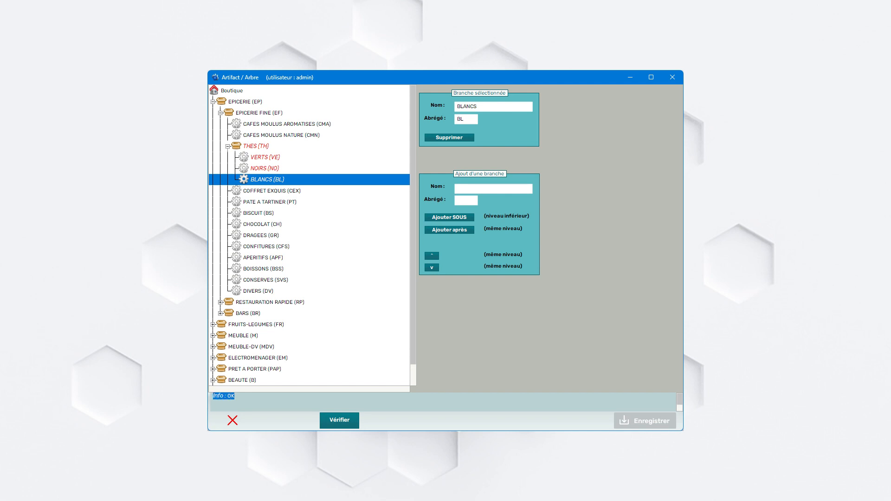
click(240, 398)
click(233, 420)
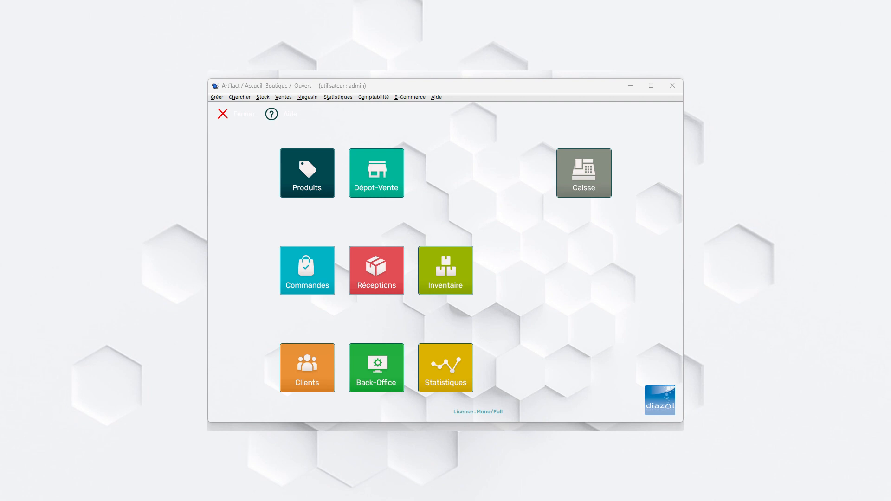